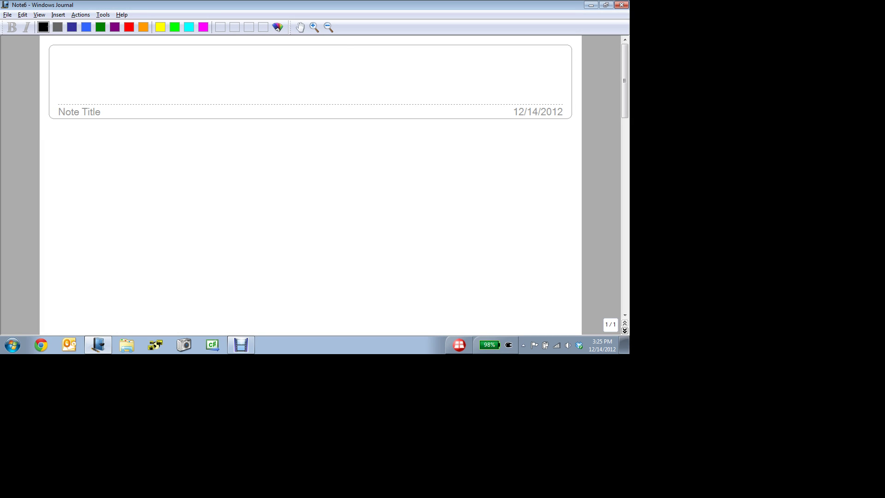
# Handwrite 'Classify Linear' in the Note Title area with the black pen
pyautogui.moveTo(84, 77); pyautogui.dragTo(85, 94)
pyautogui.moveTo(90, 85); pyautogui.dragTo(108, 91)
pyautogui.moveTo(101, 89)
pyautogui.mouseDown()
pyautogui.moveTo(111, 83)
pyautogui.moveTo(106, 92)
pyautogui.mouseUp()
pyautogui.moveTo(119, 85)
pyautogui.mouseDown()
pyautogui.moveTo(114, 92)
pyautogui.moveTo(129, 90)
pyautogui.mouseUp()
pyautogui.moveTo(132, 84); pyautogui.dragTo(179, 87)
pyautogui.moveTo(185, 87); pyautogui.dragTo(204, 81)
pyautogui.moveTo(207, 87); pyautogui.dragTo(248, 91)
# Complete the title by writing the word 'Equations'
pyautogui.moveTo(249, 76); pyautogui.dragTo(257, 76)
pyautogui.moveTo(249, 84); pyautogui.dragTo(257, 91)
pyautogui.moveTo(264, 81); pyautogui.dragTo(285, 79)
pyautogui.moveTo(292, 81); pyautogui.dragTo(298, 78)
pyautogui.moveTo(302, 80); pyautogui.dragTo(303, 86)
pyautogui.moveTo(310, 80); pyautogui.dragTo(320, 78)
pyautogui.moveTo(326, 77); pyautogui.dragTo(321, 85)
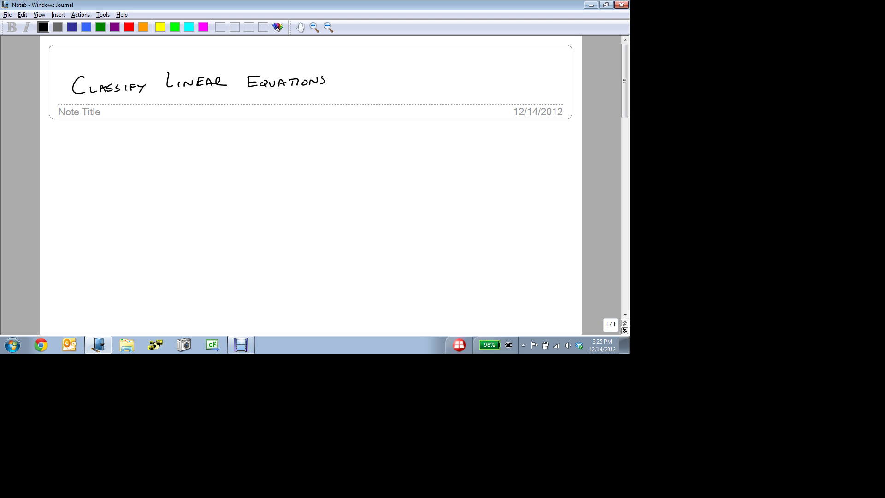
# Write 'Conditional Equation: A finite # of solutions' in black below the title
pyautogui.moveTo(123, 142)
pyautogui.mouseDown()
pyautogui.moveTo(255, 144)
pyautogui.moveTo(289, 134)
pyautogui.mouseUp()
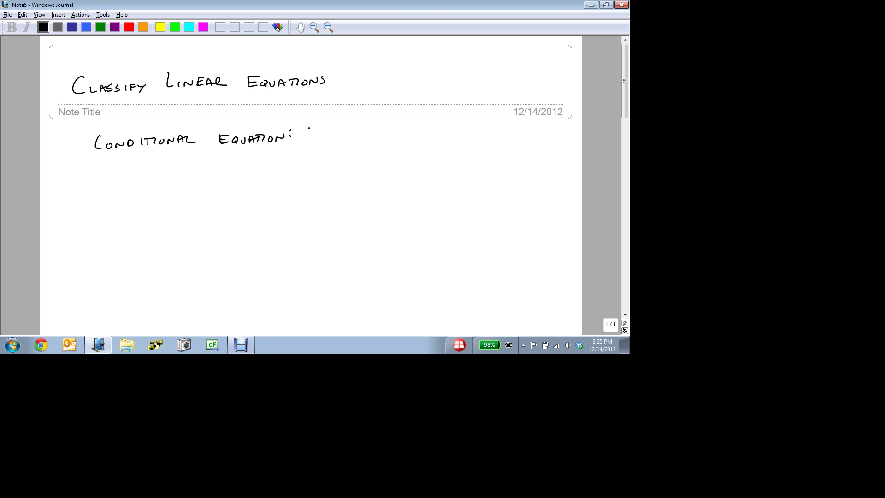
pyautogui.moveTo(366, 135); pyautogui.dragTo(410, 134)
pyautogui.moveTo(422, 136); pyautogui.dragTo(487, 133)
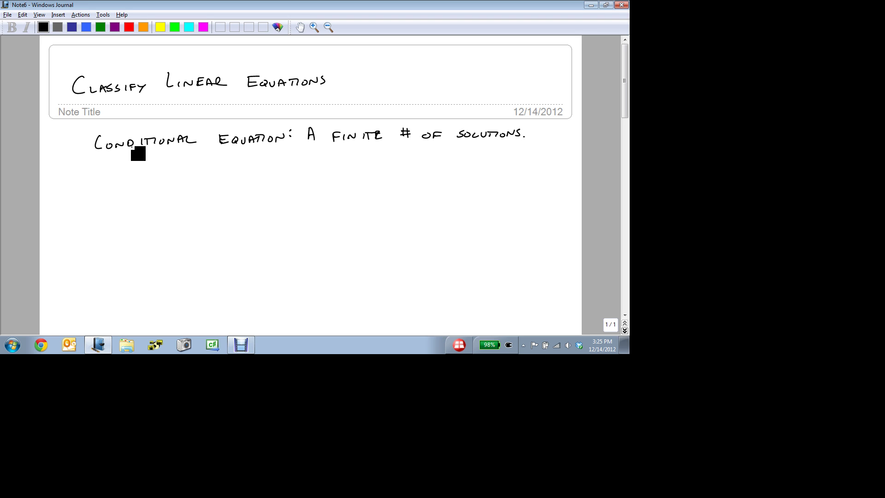
# Add 'Linear: Only 1 solution' in blue ink underneath, then return to black
pyautogui.click(85, 28)
pyautogui.moveTo(133, 153); pyautogui.dragTo(140, 164)
pyautogui.moveTo(146, 157); pyautogui.dragTo(159, 156)
pyautogui.moveTo(168, 155)
pyautogui.mouseDown()
pyautogui.moveTo(189, 162)
pyautogui.moveTo(217, 151)
pyautogui.mouseUp()
pyautogui.moveTo(223, 161); pyautogui.dragTo(231, 155)
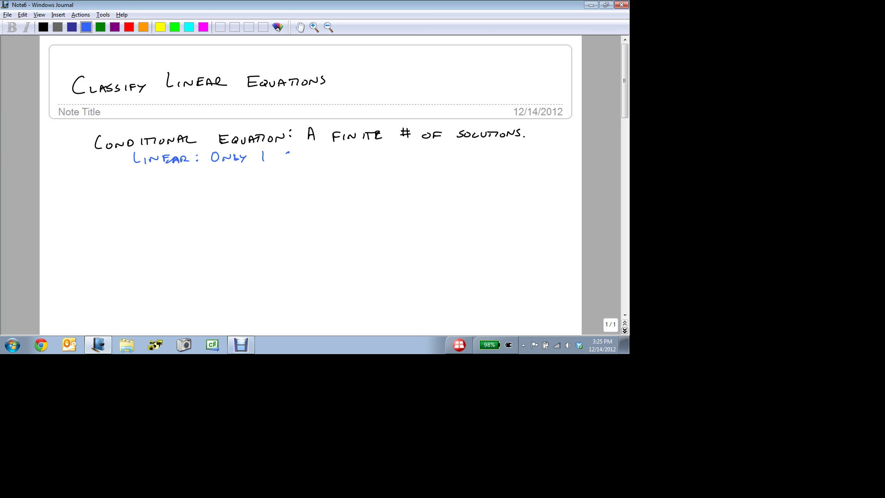
pyautogui.moveTo(289, 153); pyautogui.dragTo(285, 159)
pyautogui.moveTo(297, 155); pyautogui.dragTo(296, 155)
pyautogui.moveTo(304, 154); pyautogui.dragTo(328, 159)
pyautogui.moveTo(335, 155); pyautogui.dragTo(341, 154)
pyautogui.click(41, 26)
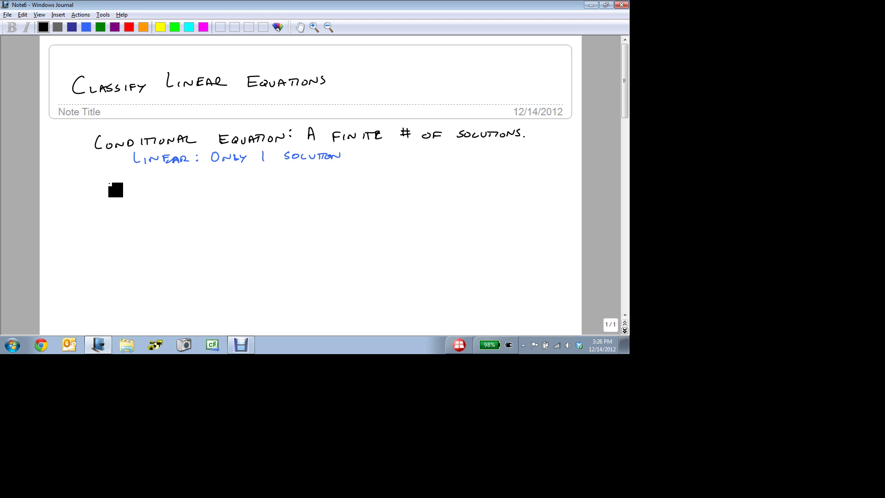
# Write 'Contradiction: Has no solution' on the next line
pyautogui.moveTo(110, 194); pyautogui.dragTo(118, 189)
pyautogui.moveTo(119, 187); pyautogui.dragTo(127, 187)
pyautogui.moveTo(123, 187)
pyautogui.mouseDown()
pyautogui.moveTo(123, 194)
pyautogui.moveTo(137, 190)
pyautogui.mouseUp()
pyautogui.moveTo(141, 186); pyautogui.dragTo(152, 192)
pyautogui.moveTo(153, 186); pyautogui.dragTo(154, 191)
pyautogui.moveTo(162, 185); pyautogui.dragTo(161, 190)
pyautogui.moveTo(168, 185); pyautogui.dragTo(187, 184)
pyautogui.moveTo(193, 190); pyautogui.dragTo(200, 183)
pyautogui.click(202, 181)
pyautogui.moveTo(235, 177); pyautogui.dragTo(236, 186)
pyautogui.moveTo(238, 187); pyautogui.dragTo(242, 186)
pyautogui.click(249, 185)
pyautogui.moveTo(246, 179); pyautogui.dragTo(267, 187)
pyautogui.moveTo(272, 182); pyautogui.dragTo(293, 186)
pyautogui.moveTo(304, 180); pyautogui.dragTo(321, 185)
pyautogui.moveTo(323, 180); pyautogui.dragTo(332, 185)
pyautogui.moveTo(339, 179); pyautogui.dragTo(358, 178)
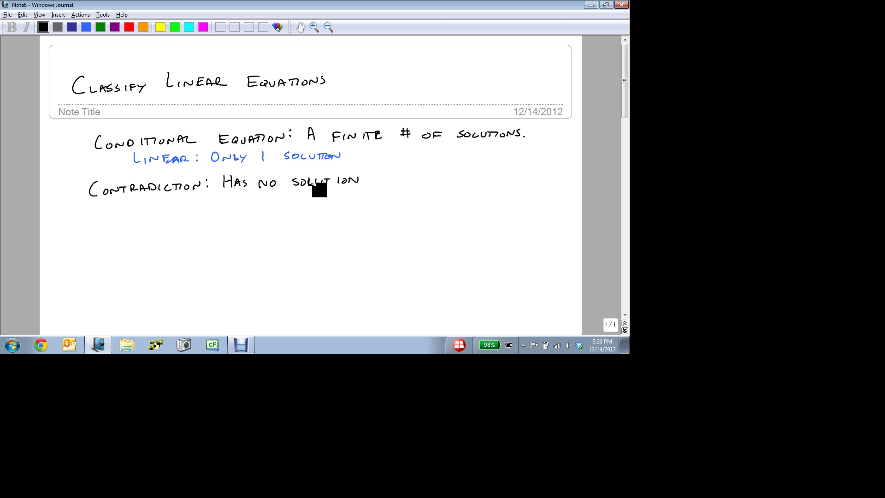
# Write 'Identity Equation: Has all real #'s as a solution' on the following line
pyautogui.moveTo(88, 214); pyautogui.dragTo(99, 214)
pyautogui.moveTo(94, 215); pyautogui.dragTo(99, 228)
pyautogui.moveTo(110, 220); pyautogui.dragTo(116, 227)
pyautogui.moveTo(115, 220); pyautogui.dragTo(122, 220)
pyautogui.moveTo(116, 224); pyautogui.dragTo(122, 226)
pyautogui.moveTo(124, 226); pyautogui.dragTo(161, 223)
pyautogui.moveTo(169, 216)
pyautogui.mouseDown()
pyautogui.moveTo(160, 227)
pyautogui.moveTo(186, 221)
pyautogui.mouseUp()
pyautogui.moveTo(194, 214); pyautogui.dragTo(209, 214)
pyautogui.moveTo(208, 219); pyautogui.dragTo(220, 214)
pyautogui.moveTo(222, 214); pyautogui.dragTo(228, 215)
pyautogui.moveTo(235, 220); pyautogui.dragTo(313, 215)
pyautogui.moveTo(315, 207); pyautogui.dragTo(345, 212)
pyautogui.moveTo(346, 214)
pyautogui.mouseDown()
pyautogui.moveTo(353, 206)
pyautogui.moveTo(356, 213)
pyautogui.moveTo(390, 203)
pyautogui.moveTo(462, 205)
pyautogui.mouseUp()
pyautogui.moveTo(470, 201); pyautogui.dragTo(521, 203)
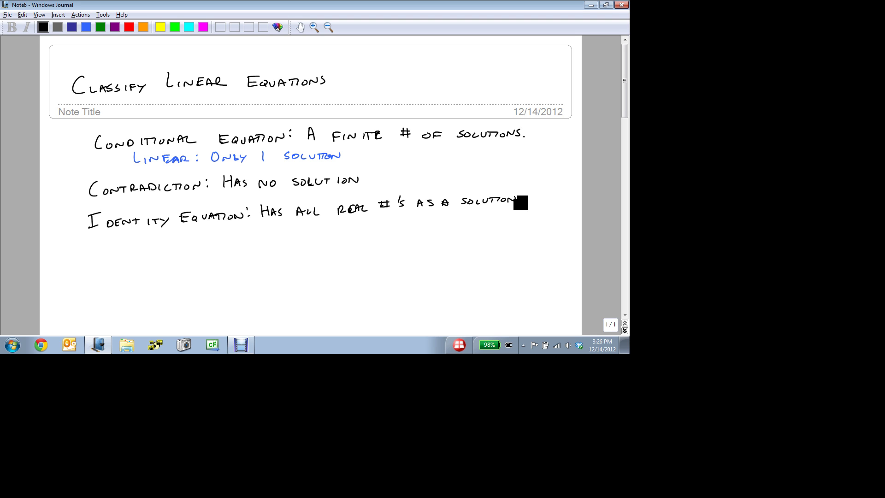
# Write 'Sometimes true' in green beside the Linear: Only 1 solution line
pyautogui.click(100, 26)
pyautogui.moveTo(377, 151); pyautogui.dragTo(371, 160)
pyautogui.moveTo(379, 157); pyautogui.dragTo(400, 159)
pyautogui.moveTo(405, 153); pyautogui.dragTo(429, 158)
pyautogui.moveTo(439, 152)
pyautogui.mouseDown()
pyautogui.moveTo(434, 159)
pyautogui.moveTo(460, 152)
pyautogui.mouseUp()
pyautogui.moveTo(457, 152); pyautogui.dragTo(456, 159)
pyautogui.moveTo(461, 152); pyautogui.dragTo(467, 159)
pyautogui.moveTo(469, 151); pyautogui.dragTo(475, 150)
pyautogui.moveTo(482, 149); pyautogui.dragTo(481, 153)
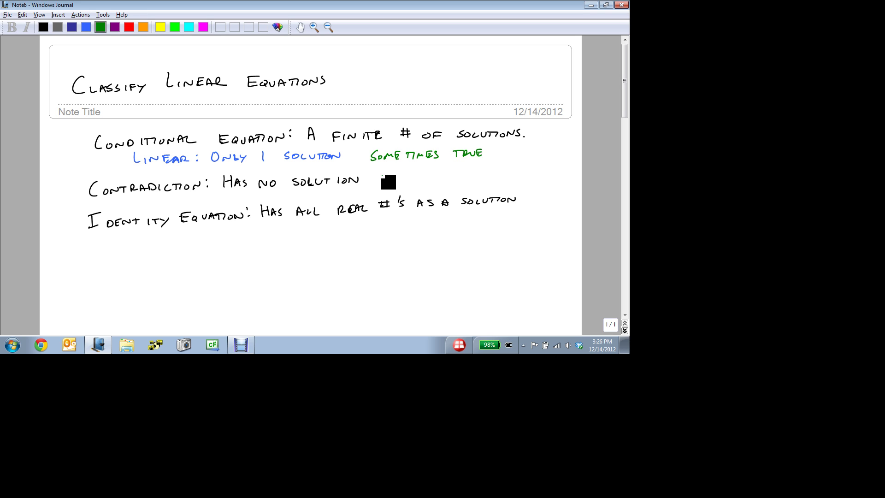
# Write 'Never true' in green after the Contradiction definition
pyautogui.moveTo(380, 184)
pyautogui.mouseDown()
pyautogui.moveTo(409, 176)
pyautogui.moveTo(420, 183)
pyautogui.mouseUp()
pyautogui.click(429, 181)
pyautogui.moveTo(416, 177); pyautogui.dragTo(443, 177)
pyautogui.moveTo(439, 177); pyautogui.dragTo(450, 181)
pyautogui.moveTo(452, 177); pyautogui.dragTo(466, 182)
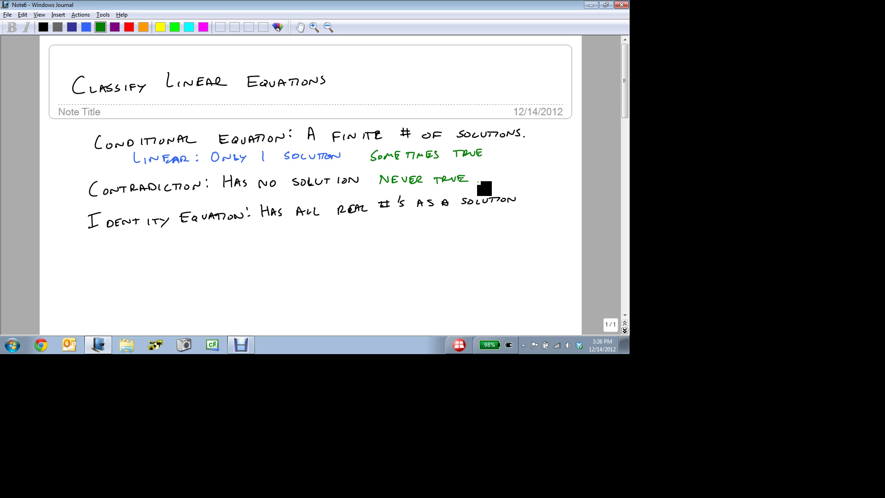
# Write 'Always true' in green beside the Identity definition, then reselect black
pyautogui.moveTo(372, 228); pyautogui.dragTo(407, 218)
pyautogui.moveTo(407, 218); pyautogui.dragTo(410, 226)
pyautogui.moveTo(410, 218); pyautogui.dragTo(413, 226)
pyautogui.moveTo(421, 219); pyautogui.dragTo(416, 225)
pyautogui.moveTo(433, 218)
pyautogui.mouseDown()
pyautogui.moveTo(440, 218)
pyautogui.moveTo(437, 225)
pyautogui.mouseUp()
pyautogui.moveTo(440, 226); pyautogui.dragTo(455, 218)
pyautogui.moveTo(465, 215); pyautogui.dragTo(465, 221)
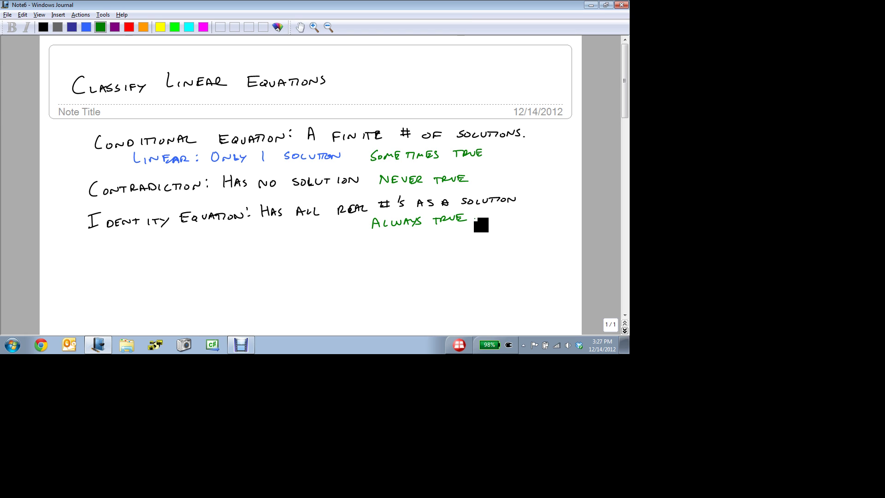
pyautogui.click(43, 27)
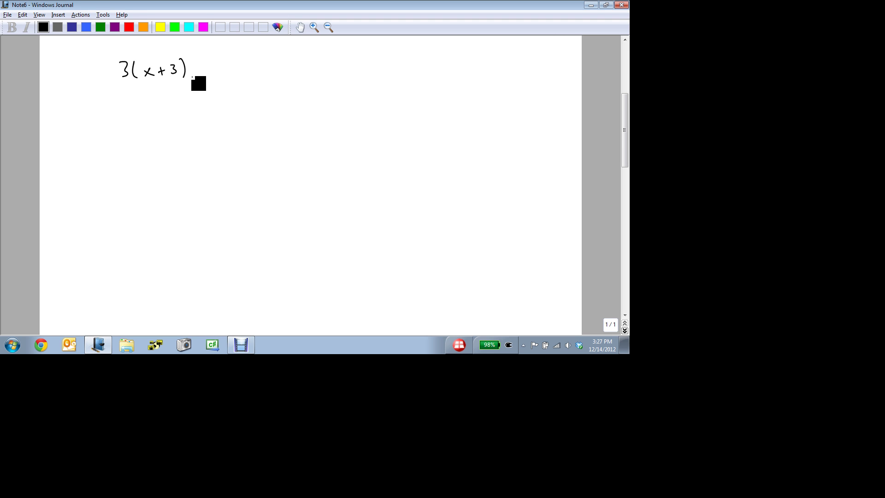
# Write the equation 3(x+3) - 6x = 5(x+1) - 8x further down the page
pyautogui.moveTo(215, 63); pyautogui.dragTo(210, 70)
pyautogui.moveTo(255, 60); pyautogui.dragTo(254, 71)
pyautogui.moveTo(256, 60); pyautogui.dragTo(269, 70)
pyautogui.moveTo(332, 59); pyautogui.dragTo(330, 59)
# Label the equation 'Classify:' above it
pyautogui.moveTo(119, 45); pyautogui.dragTo(119, 52)
pyautogui.moveTo(125, 45); pyautogui.dragTo(166, 43)
pyautogui.moveTo(162, 46); pyautogui.dragTo(164, 46)
pyautogui.moveTo(166, 42); pyautogui.dragTo(169, 46)
pyautogui.moveTo(171, 42); pyautogui.dragTo(168, 49)
pyautogui.click(173, 48)
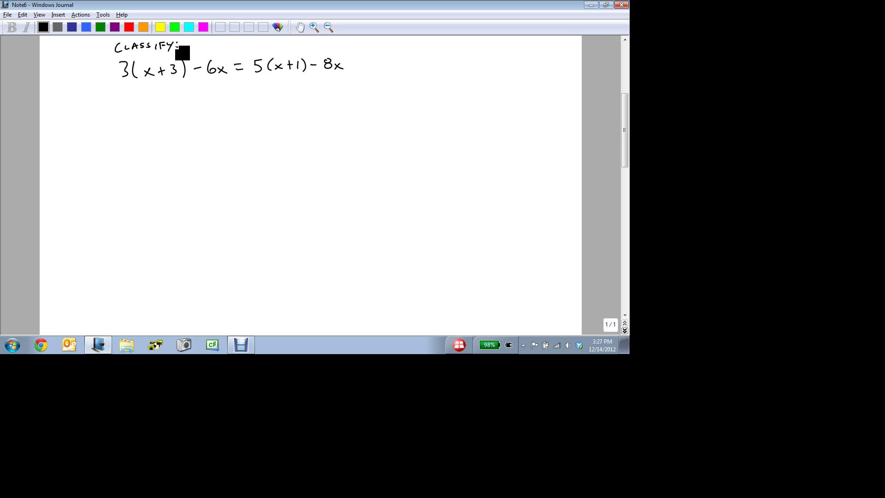
# Draw blue distribution arcs from 3 over x+3 and from 5 over x+1
pyautogui.click(86, 27)
pyautogui.moveTo(126, 60); pyautogui.dragTo(163, 60)
pyautogui.moveTo(258, 56); pyautogui.dragTo(299, 58)
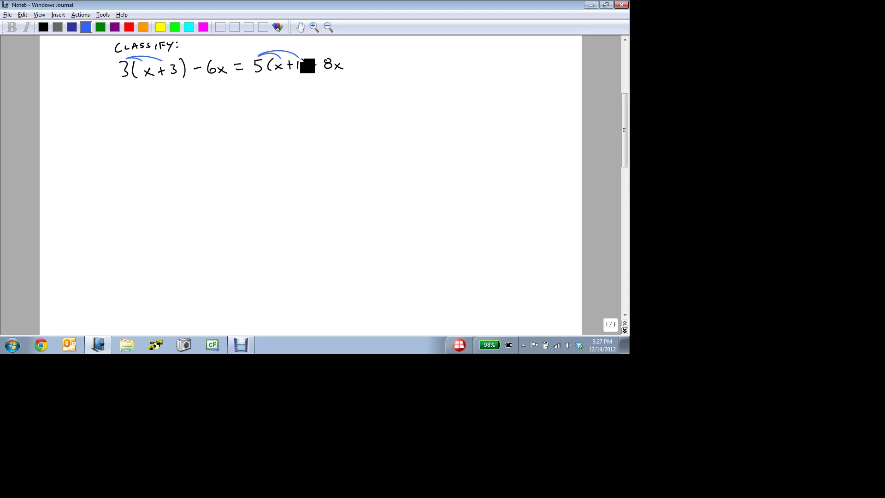
pyautogui.click(43, 27)
# Write the expanded line 3x+9-6x = 5x+5-8x and the combined -3x+9 = -3x+5
pyautogui.moveTo(148, 104); pyautogui.dragTo(157, 104)
pyautogui.moveTo(168, 98)
pyautogui.mouseDown()
pyautogui.moveTo(168, 106)
pyautogui.moveTo(213, 105)
pyautogui.mouseUp()
pyautogui.moveTo(213, 98)
pyautogui.mouseDown()
pyautogui.moveTo(205, 106)
pyautogui.moveTo(239, 97)
pyautogui.mouseUp()
pyautogui.moveTo(229, 102); pyautogui.dragTo(248, 101)
pyautogui.moveTo(248, 90); pyautogui.dragTo(279, 100)
pyautogui.moveTo(274, 97); pyautogui.dragTo(289, 102)
pyautogui.moveTo(292, 90); pyautogui.dragTo(321, 95)
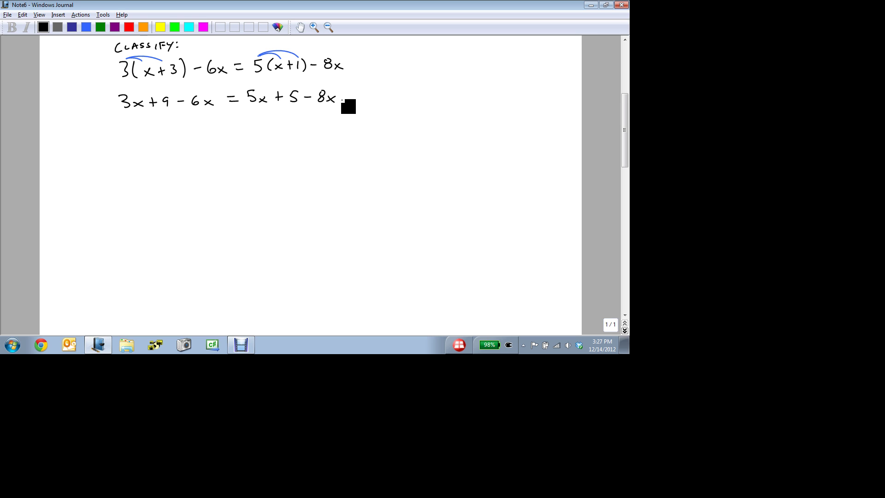
pyautogui.click(76, 27)
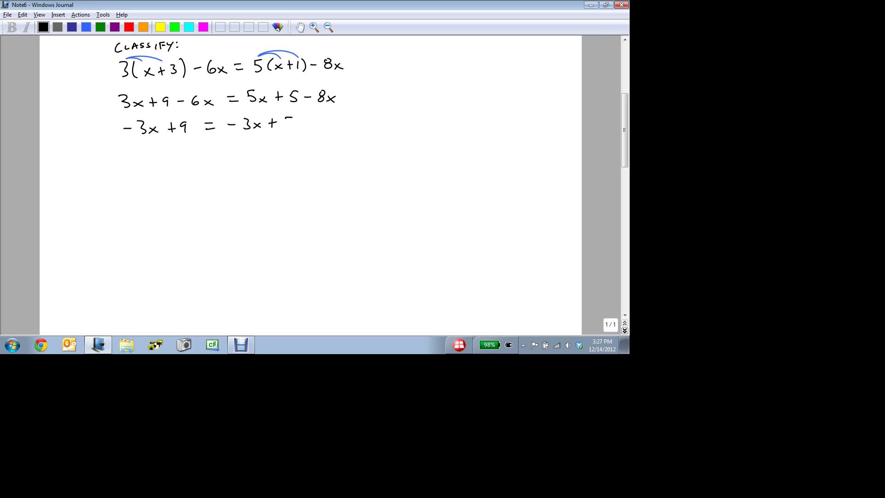
pyautogui.moveTo(286, 119); pyautogui.dragTo(291, 131)
# Mark +3x and -9 in blue under both sides, then begin '0 =' in black
pyautogui.click(87, 28)
pyautogui.moveTo(250, 139); pyautogui.dragTo(256, 145)
pyautogui.moveTo(130, 140); pyautogui.dragTo(130, 148)
pyautogui.moveTo(127, 145); pyautogui.dragTo(139, 150)
pyautogui.moveTo(154, 146); pyautogui.dragTo(155, 145)
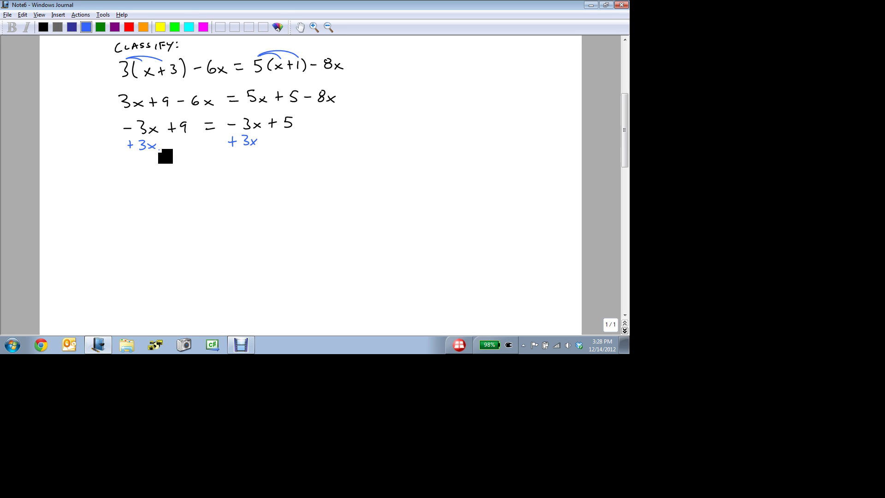
pyautogui.moveTo(168, 145); pyautogui.dragTo(184, 150)
pyautogui.click(43, 28)
pyautogui.moveTo(188, 168); pyautogui.dragTo(208, 169)
pyautogui.moveTo(199, 176); pyautogui.dragTo(207, 175)
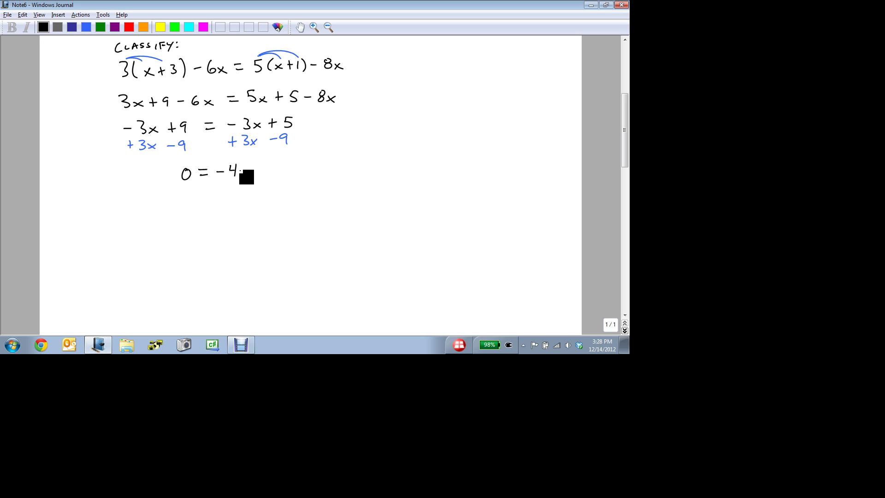
# Write 'No x is left – cannot' beside 0 = -4
pyautogui.moveTo(273, 171); pyautogui.dragTo(282, 161)
pyautogui.moveTo(287, 165); pyautogui.dragTo(286, 169)
pyautogui.moveTo(380, 168); pyautogui.dragTo(382, 162)
pyautogui.moveTo(381, 162); pyautogui.dragTo(388, 162)
pyautogui.moveTo(389, 162); pyautogui.dragTo(397, 162)
pyautogui.moveTo(392, 163); pyautogui.dragTo(393, 169)
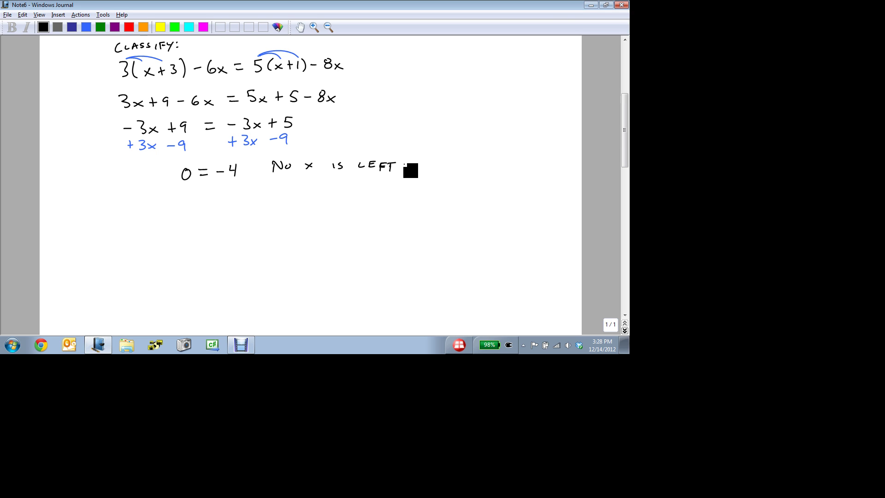
pyautogui.moveTo(401, 165); pyautogui.dragTo(508, 153)
# Finish the note with 'be a conditional.' and underline 0 and -4 in blue
pyautogui.moveTo(440, 172); pyautogui.dragTo(438, 177)
pyautogui.moveTo(444, 174); pyautogui.dragTo(458, 177)
pyautogui.moveTo(458, 170); pyautogui.dragTo(459, 177)
pyautogui.moveTo(471, 169); pyautogui.dragTo(504, 167)
pyautogui.moveTo(506, 174); pyautogui.dragTo(509, 168)
pyautogui.moveTo(511, 169); pyautogui.dragTo(516, 173)
pyautogui.click(519, 171)
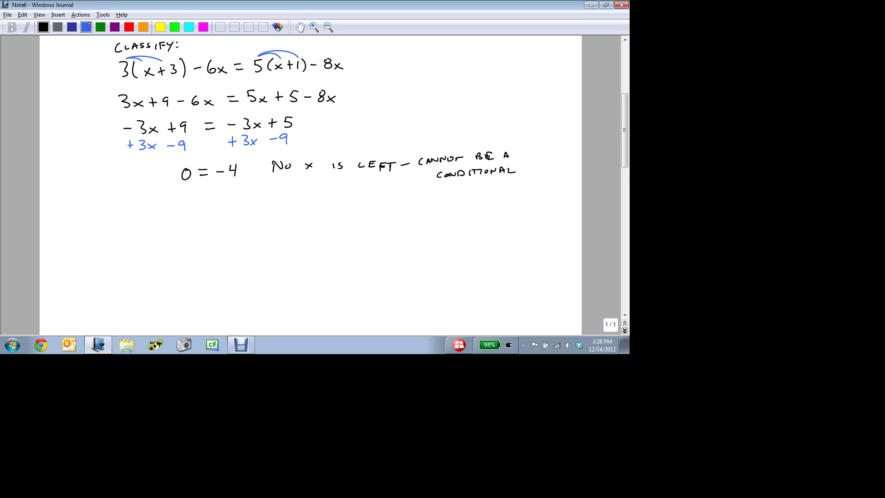
pyautogui.click(88, 26)
pyautogui.moveTo(185, 185); pyautogui.dragTo(236, 183)
# Write 'No – CONTRADICTION' in black below 0 = -4 with the empty-set symbol ∅ beneath
pyautogui.click(43, 27)
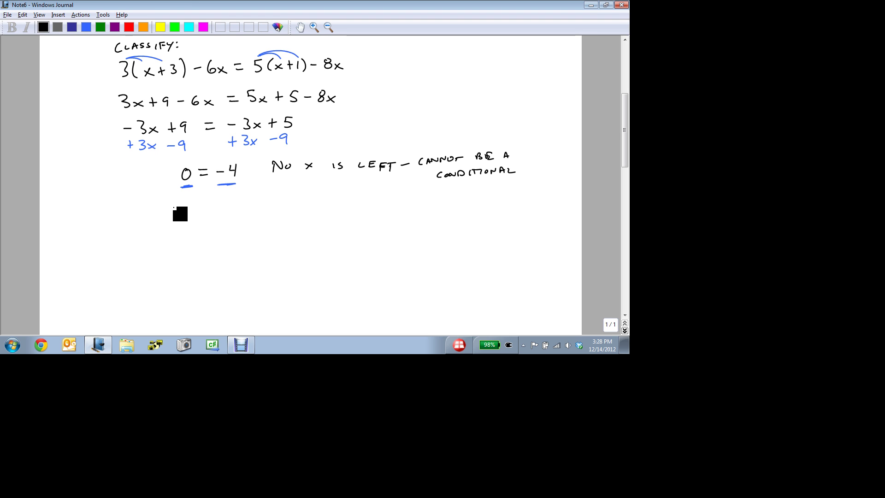
pyautogui.moveTo(173, 210); pyautogui.dragTo(183, 201)
pyautogui.click(191, 209)
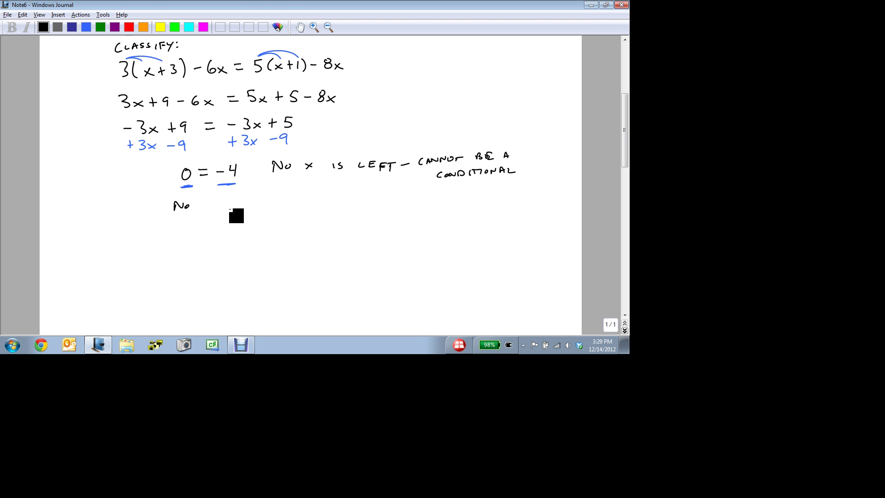
pyautogui.moveTo(239, 205); pyautogui.dragTo(272, 205)
pyautogui.moveTo(275, 205); pyautogui.dragTo(351, 194)
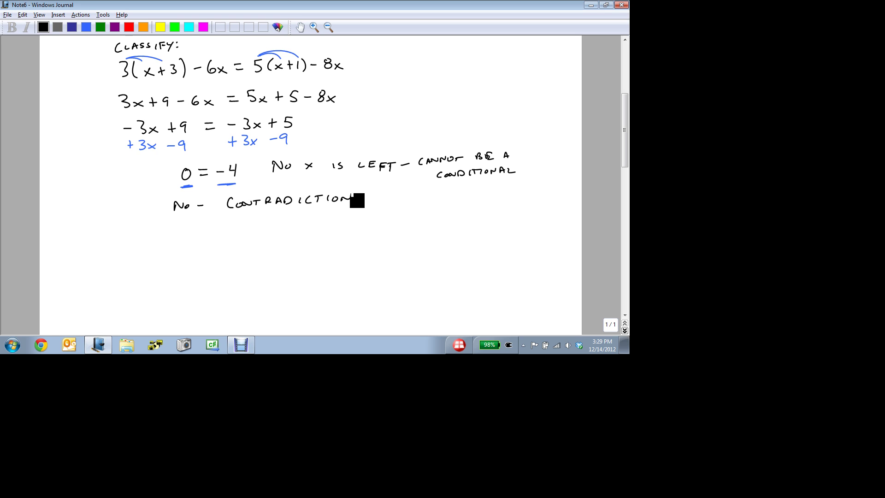
pyautogui.moveTo(262, 218); pyautogui.dragTo(251, 235)
# Write {ø} in red and cross it out with an X, then reselect black
pyautogui.click(129, 27)
pyautogui.moveTo(350, 212)
pyautogui.mouseDown()
pyautogui.moveTo(347, 229)
pyautogui.moveTo(360, 219)
pyautogui.moveTo(372, 230)
pyautogui.mouseUp()
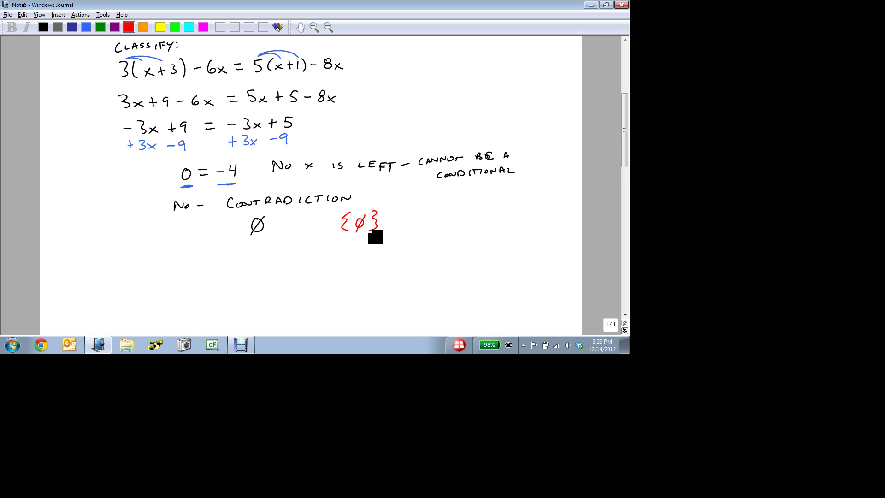
pyautogui.moveTo(384, 209); pyautogui.dragTo(334, 232)
pyautogui.moveTo(333, 209); pyautogui.dragTo(388, 233)
pyautogui.click(42, 26)
# Underline both -3x terms in green and the +9 in red
pyautogui.click(100, 27)
pyautogui.moveTo(125, 135); pyautogui.dragTo(161, 135)
pyautogui.moveTo(232, 130); pyautogui.dragTo(261, 131)
pyautogui.click(129, 27)
pyautogui.moveTo(171, 137); pyautogui.dragTo(188, 137)
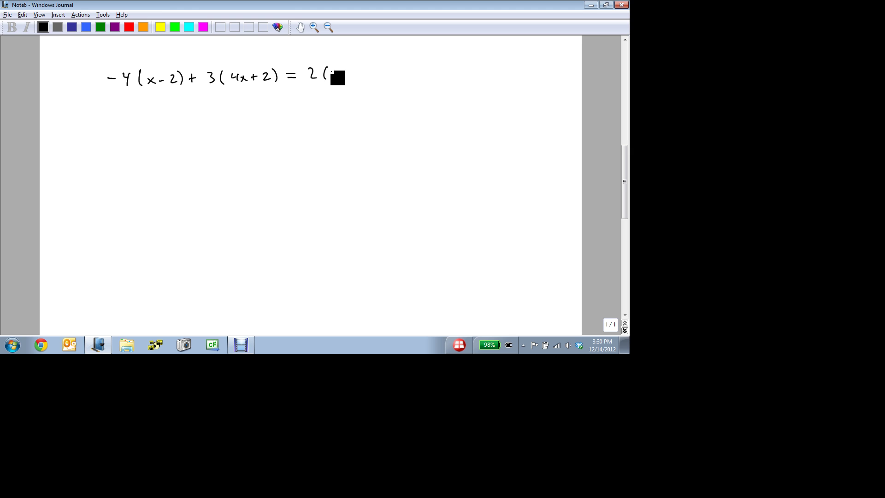
# Complete the right side as 2(4x+7) and write 'CLASSIFY' above the equation
pyautogui.moveTo(332, 69)
pyautogui.mouseDown()
pyautogui.moveTo(336, 77)
pyautogui.moveTo(379, 79)
pyautogui.mouseUp()
pyautogui.click(84, 27)
pyautogui.moveTo(125, 43); pyautogui.dragTo(122, 55)
pyautogui.moveTo(178, 46); pyautogui.dragTo(180, 54)
pyautogui.click(86, 26)
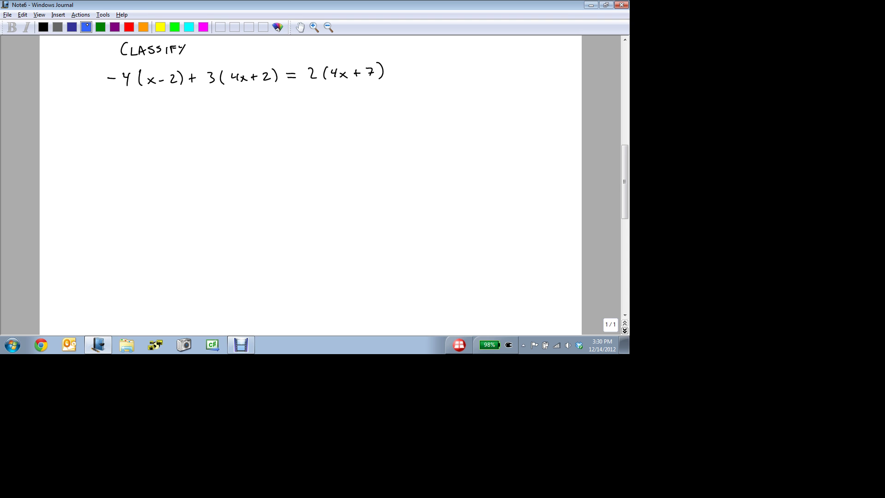
# Draw blue distribution arcs, then begin the black expansion line -4x + 8 + 12x
pyautogui.moveTo(129, 71); pyautogui.dragTo(362, 69)
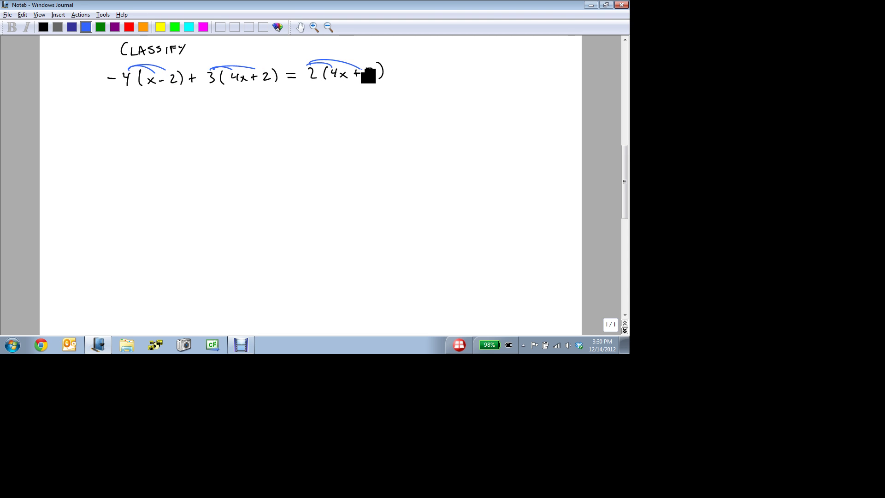
pyautogui.click(43, 27)
pyautogui.moveTo(111, 112); pyautogui.dragTo(119, 111)
pyautogui.moveTo(128, 106); pyautogui.dragTo(132, 118)
pyautogui.moveTo(137, 114); pyautogui.dragTo(136, 119)
pyautogui.moveTo(156, 108)
pyautogui.mouseDown()
pyautogui.moveTo(156, 118)
pyautogui.moveTo(161, 113)
pyautogui.mouseUp()
pyautogui.moveTo(172, 108); pyautogui.dragTo(205, 113)
pyautogui.moveTo(213, 109)
pyautogui.mouseDown()
pyautogui.moveTo(219, 106)
pyautogui.moveTo(214, 112)
pyautogui.mouseUp()
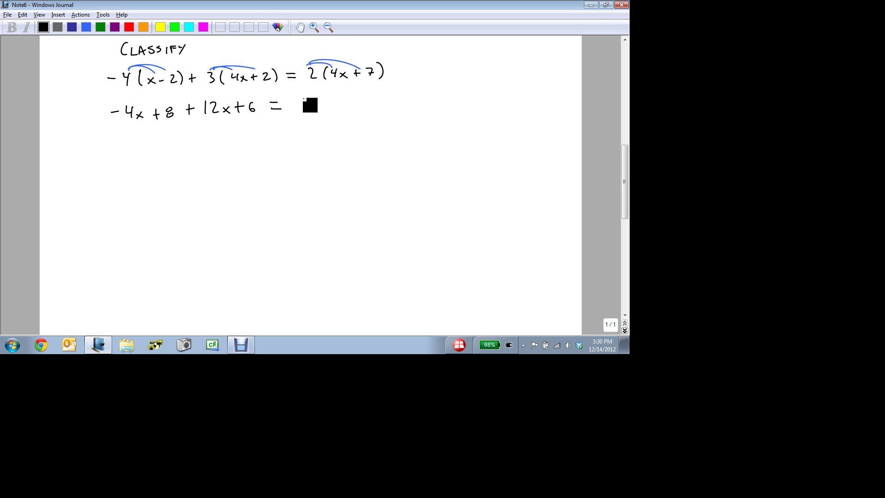
# Finish the expansion with = 8x + 14, then write 8x + 14 = 8x + 14 below
pyautogui.moveTo(308, 98)
pyautogui.mouseDown()
pyautogui.moveTo(302, 104)
pyautogui.moveTo(308, 98)
pyautogui.mouseUp()
pyautogui.moveTo(311, 101); pyautogui.dragTo(319, 107)
pyautogui.moveTo(319, 100); pyautogui.dragTo(311, 107)
pyautogui.moveTo(180, 134); pyautogui.dragTo(192, 149)
pyautogui.moveTo(191, 140); pyautogui.dragTo(185, 149)
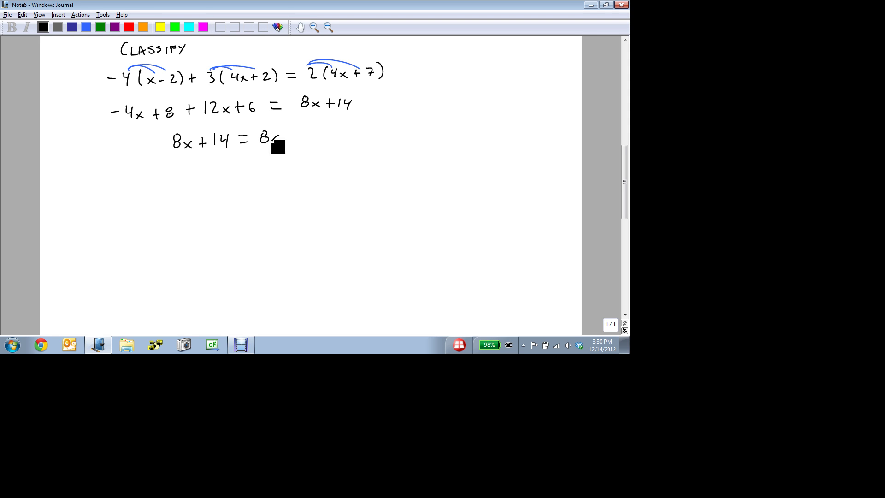
pyautogui.moveTo(278, 133); pyautogui.dragTo(272, 141)
pyautogui.moveTo(289, 131); pyautogui.dragTo(294, 135)
pyautogui.moveTo(297, 132)
pyautogui.mouseDown()
pyautogui.moveTo(298, 141)
pyautogui.moveTo(312, 136)
pyautogui.mouseUp()
# Write -8x and -14 in blue under both sides, then write 0 = 0 below in black
pyautogui.moveTo(310, 131); pyautogui.dragTo(310, 141)
pyautogui.click(88, 28)
pyautogui.moveTo(178, 158); pyautogui.dragTo(189, 167)
pyautogui.moveTo(189, 160); pyautogui.dragTo(183, 167)
pyautogui.moveTo(266, 156); pyautogui.dragTo(263, 162)
pyautogui.moveTo(269, 157); pyautogui.dragTo(295, 160)
pyautogui.moveTo(301, 152); pyautogui.dragTo(306, 157)
pyautogui.click(43, 27)
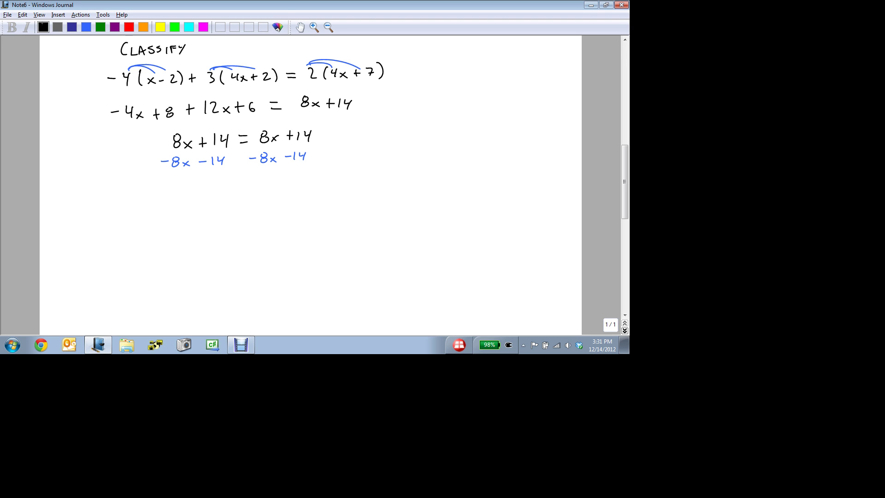
pyautogui.moveTo(221, 185); pyautogui.dragTo(221, 186)
# Box 0 = 0 in blue and write 'Identity – Has all' beside it in black
pyautogui.click(86, 26)
pyautogui.moveTo(204, 195)
pyautogui.mouseDown()
pyautogui.moveTo(205, 180)
pyautogui.moveTo(265, 182)
pyautogui.moveTo(205, 198)
pyautogui.mouseUp()
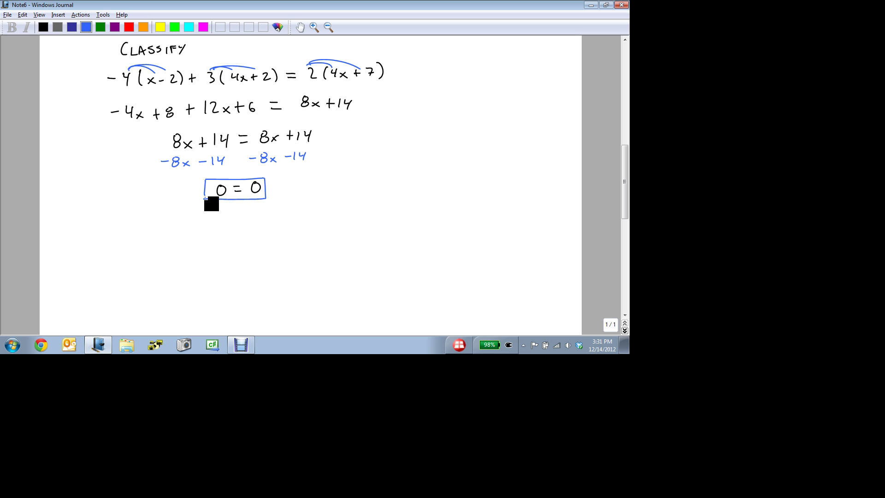
pyautogui.click(43, 27)
pyautogui.moveTo(301, 179); pyautogui.dragTo(317, 186)
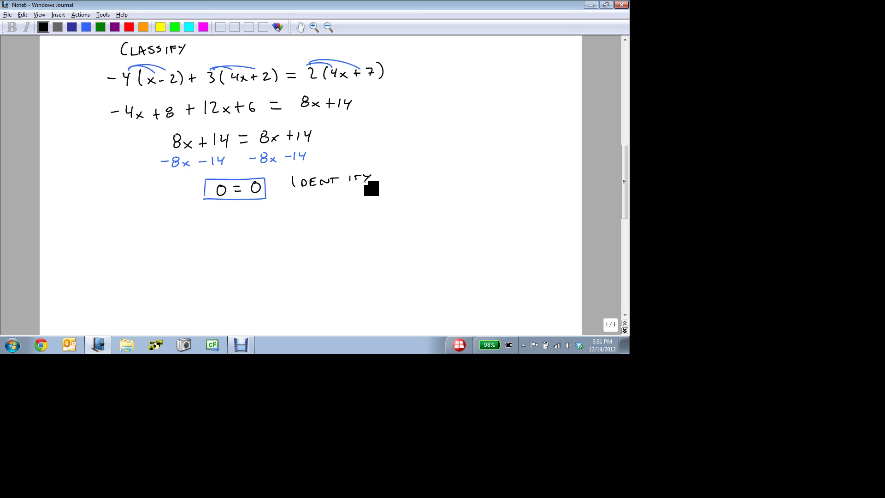
pyautogui.moveTo(291, 194); pyautogui.dragTo(299, 203)
pyautogui.moveTo(302, 203); pyautogui.dragTo(333, 201)
pyautogui.moveTo(335, 194)
pyautogui.mouseDown()
pyautogui.moveTo(348, 200)
pyautogui.moveTo(397, 191)
pyautogui.mouseUp()
# Continue the note with 'real numbers as a solution'
pyautogui.moveTo(400, 191); pyautogui.dragTo(451, 195)
pyautogui.moveTo(453, 195)
pyautogui.mouseDown()
pyautogui.moveTo(453, 187)
pyautogui.moveTo(459, 195)
pyautogui.mouseUp()
pyautogui.moveTo(466, 187)
pyautogui.mouseDown()
pyautogui.moveTo(462, 194)
pyautogui.moveTo(474, 190)
pyautogui.mouseUp()
pyautogui.moveTo(482, 188); pyautogui.dragTo(477, 195)
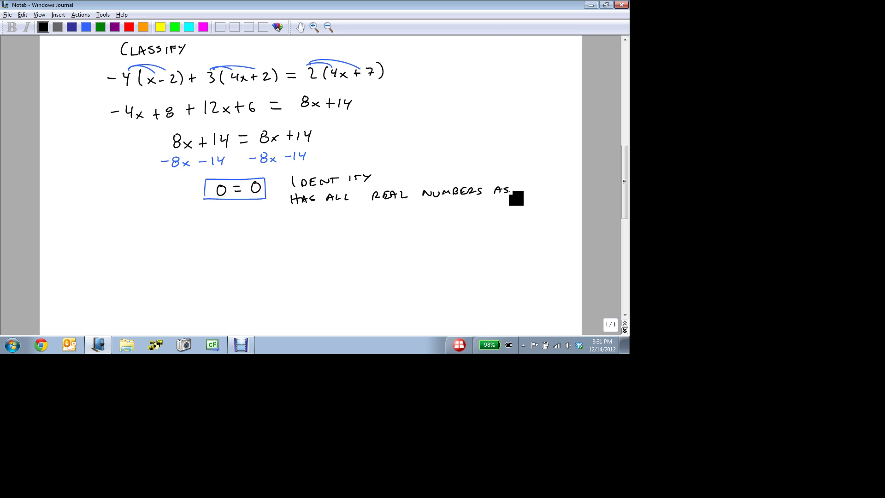
pyautogui.moveTo(344, 209)
pyautogui.mouseDown()
pyautogui.moveTo(342, 216)
pyautogui.moveTo(366, 215)
pyautogui.mouseUp()
pyautogui.moveTo(377, 208); pyautogui.dragTo(377, 208)
pyautogui.moveTo(382, 207); pyautogui.dragTo(408, 210)
pyautogui.moveTo(413, 206); pyautogui.dragTo(412, 206)
pyautogui.moveTo(417, 210); pyautogui.dragTo(422, 206)
# Draw blue arrows beside 2(4x+7) and 8x + 14
pyautogui.click(87, 27)
pyautogui.moveTo(408, 65); pyautogui.dragTo(394, 71)
pyautogui.moveTo(399, 67); pyautogui.dragTo(401, 73)
pyautogui.moveTo(331, 129); pyautogui.dragTo(330, 134)
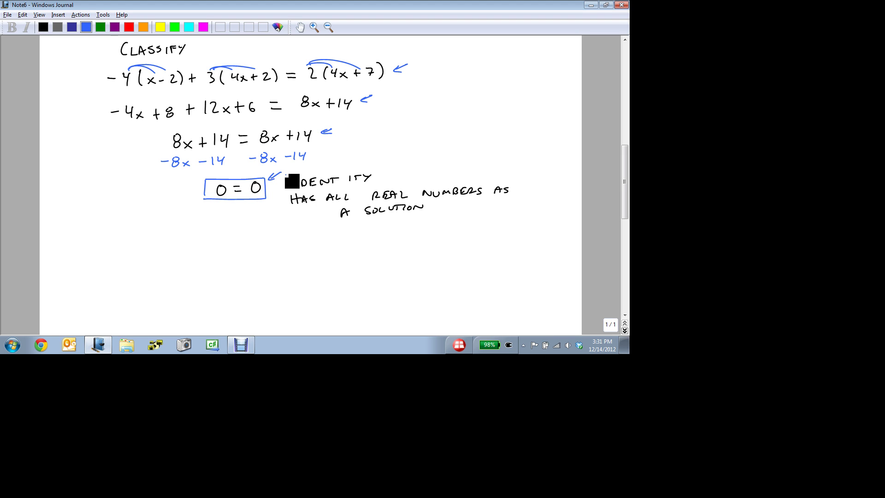